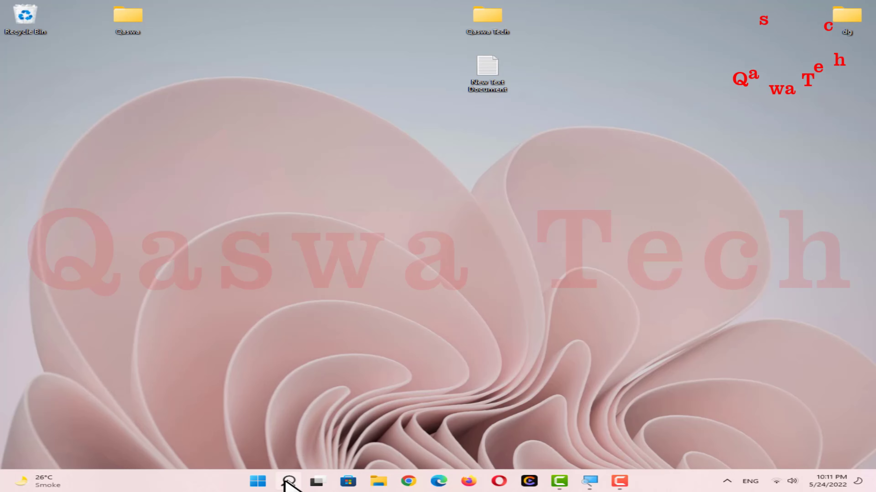
- Search Windows for the Settings app and open it
{"action": "left_click", "coordinate": [287, 480]}
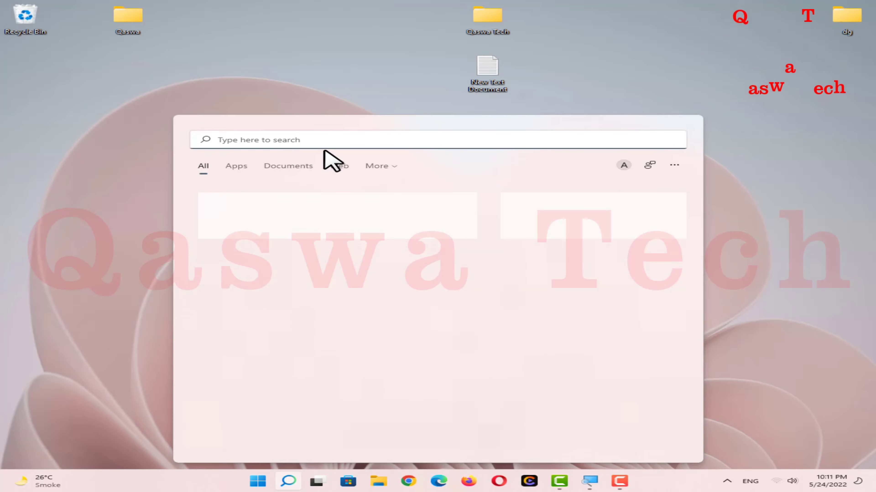
{"action": "type", "text": "set"}
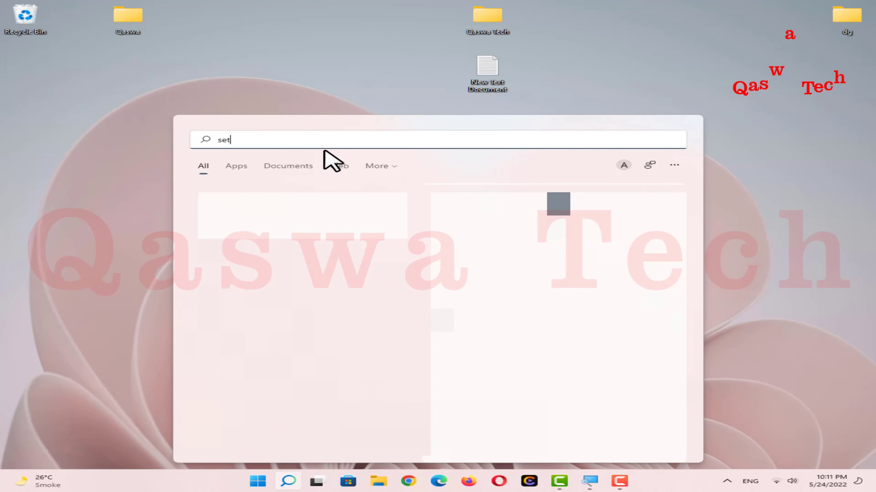
{"action": "type", "text": "tib"}
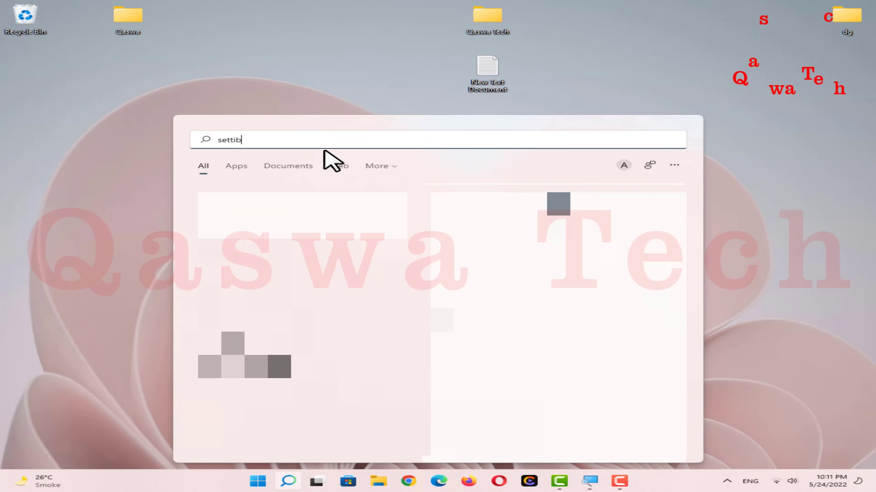
{"action": "key", "text": "BackSpace"}
{"action": "key", "text": "Return"}
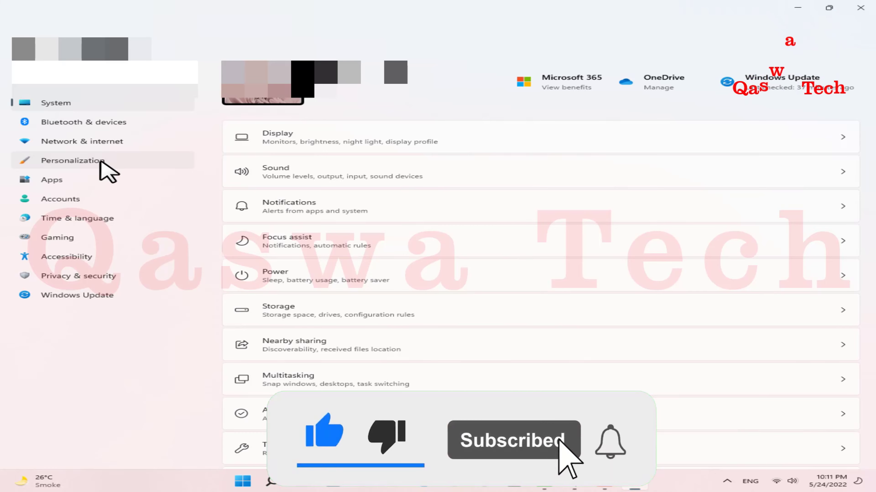
- Open the Taskbar page of the Personalization settings
{"action": "left_click", "coordinate": [101, 161]}
{"action": "scroll", "coordinate": [474, 231], "scroll_direction": "down", "scroll_amount": 2}
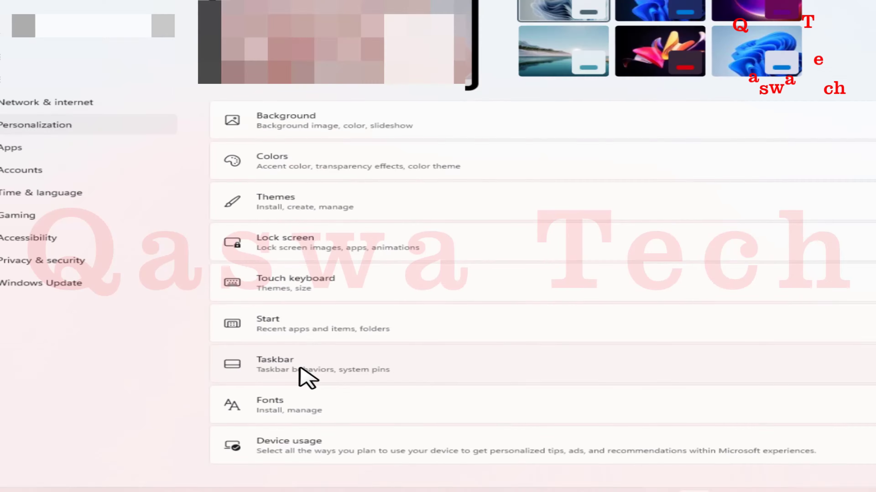
{"action": "left_click", "coordinate": [299, 369]}
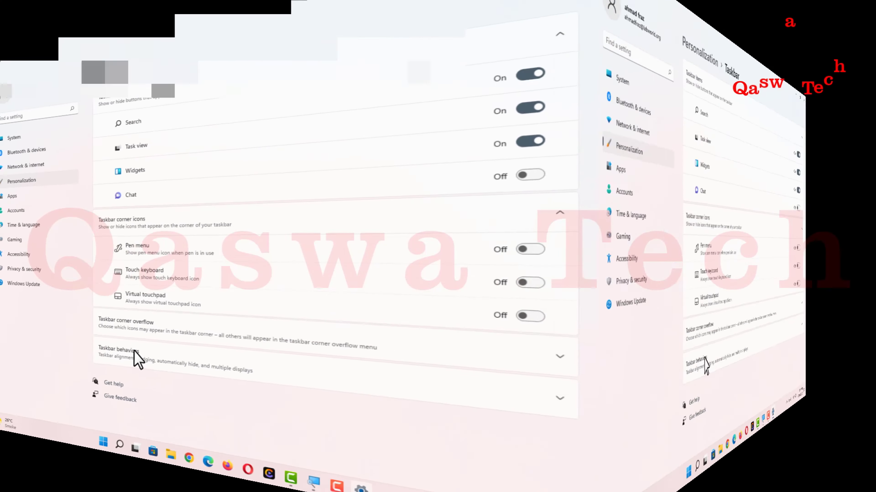
{"action": "scroll", "coordinate": [517, 175], "scroll_direction": "down", "scroll_amount": 3}
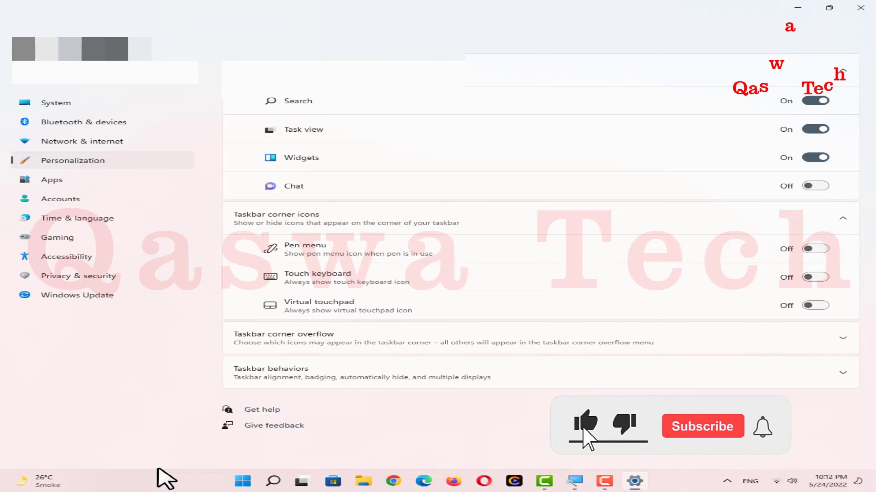
- Browse the news and cards on the widgets board, then close the board
{"action": "mouse_move", "coordinate": [41, 481]}
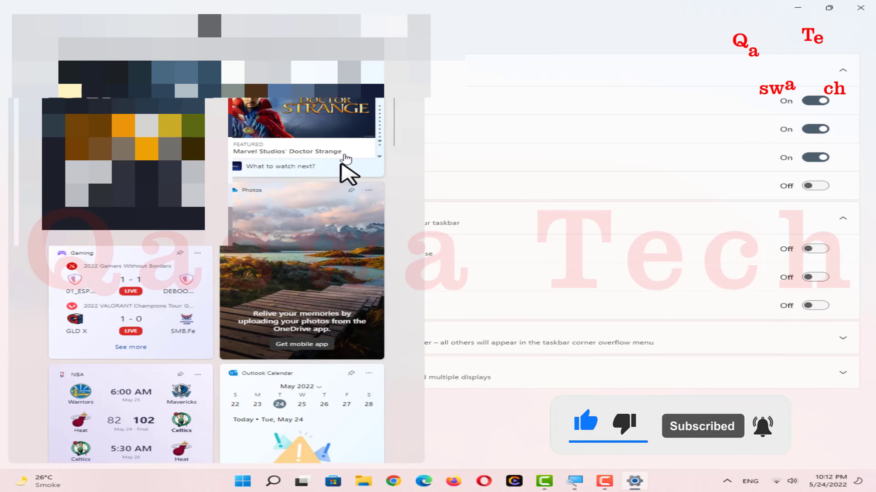
{"action": "scroll", "coordinate": [322, 255], "scroll_direction": "down", "scroll_amount": 6}
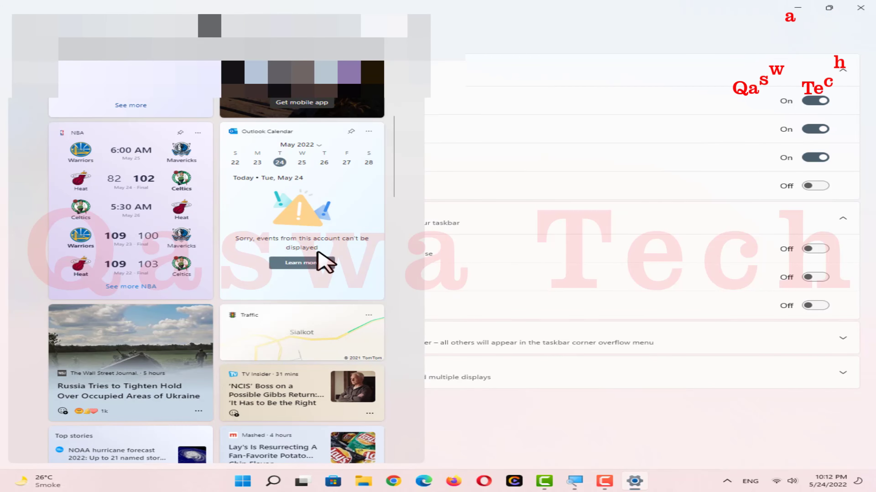
{"action": "scroll", "coordinate": [319, 253], "scroll_direction": "down", "scroll_amount": 5}
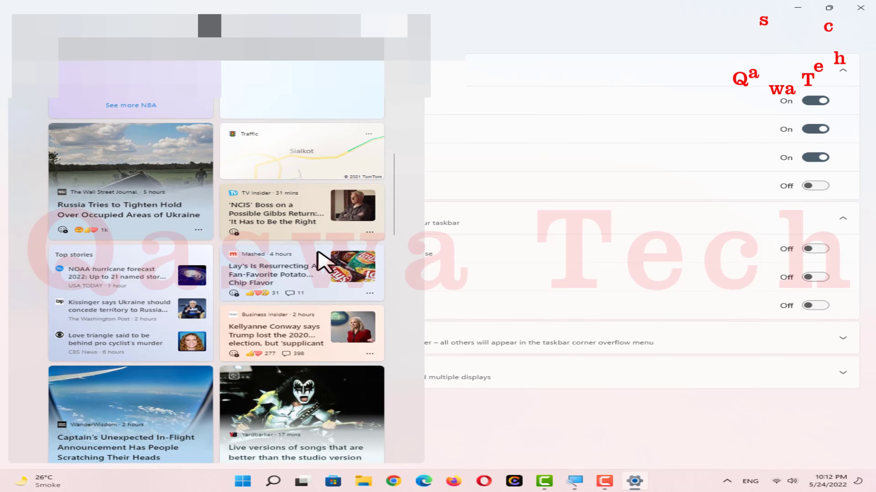
{"action": "scroll", "coordinate": [322, 261], "scroll_direction": "down", "scroll_amount": 3}
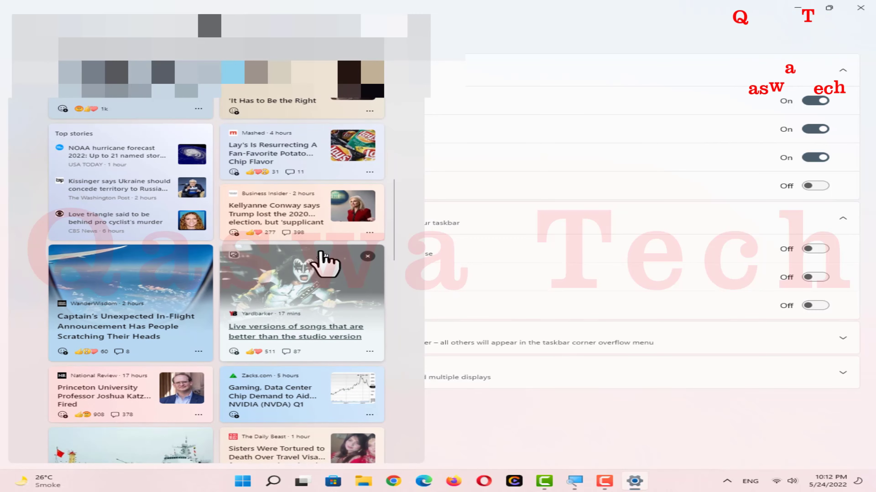
{"action": "left_click", "coordinate": [816, 368]}
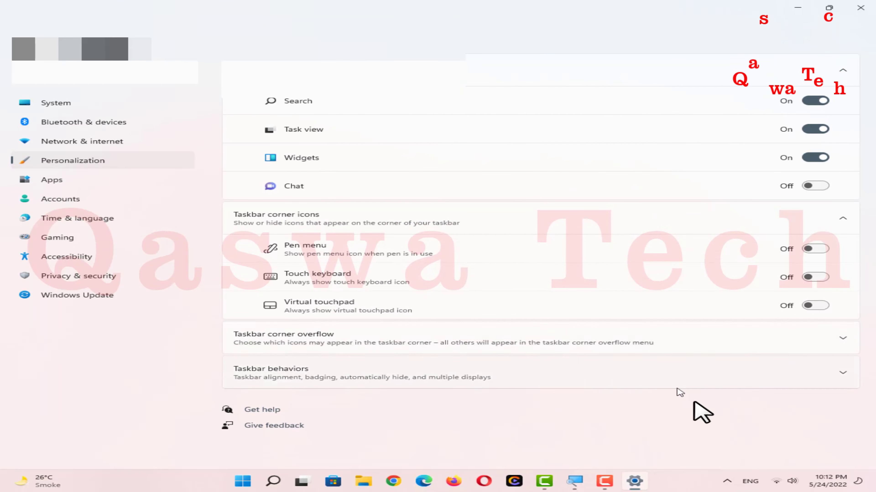
- Expand the Taskbar corner overflow settings and show the hidden taskbar icons
{"action": "left_click", "coordinate": [844, 346]}
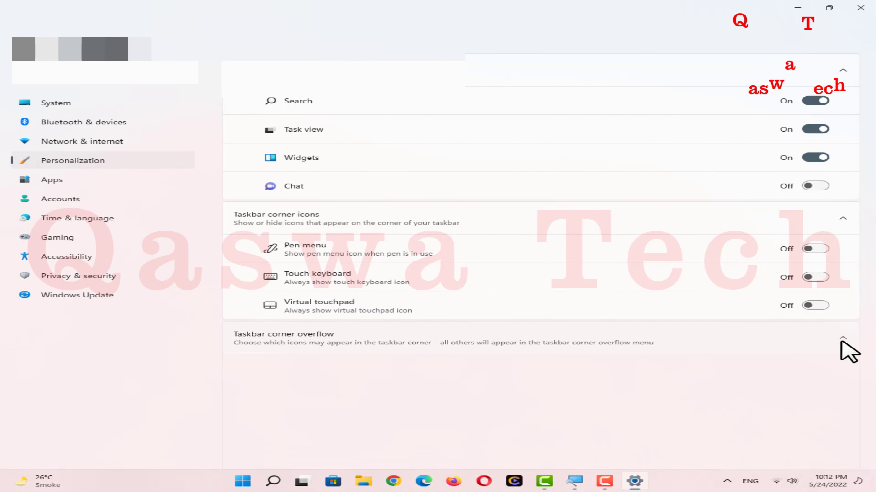
{"action": "scroll", "coordinate": [551, 365], "scroll_direction": "down", "scroll_amount": 2}
{"action": "scroll", "coordinate": [534, 355], "scroll_direction": "down", "scroll_amount": 3}
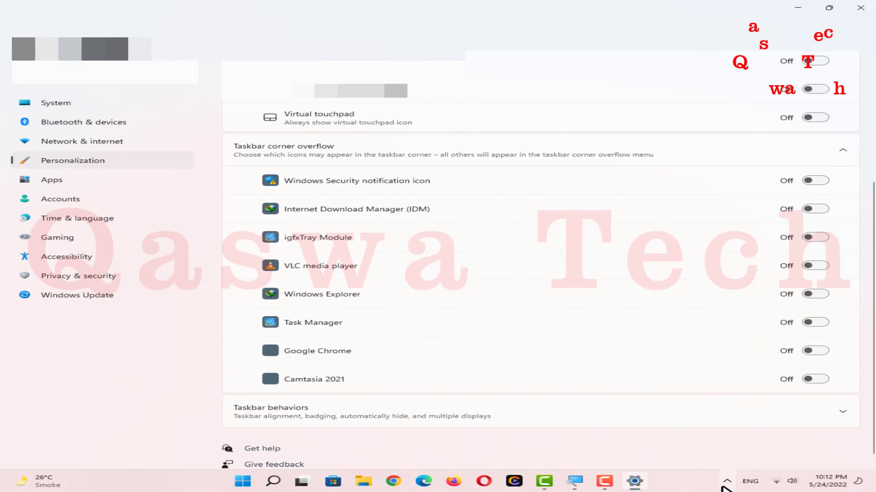
{"action": "left_click", "coordinate": [725, 483]}
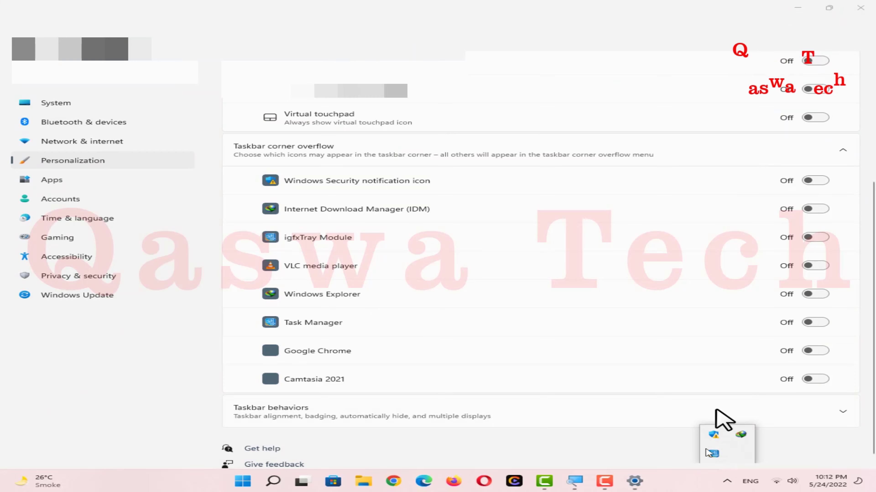
- Turn on the Windows Security notification, Internet Download Manager (IDM) and igfxTray Module corner icons, and turn them back off
{"action": "left_click", "coordinate": [820, 180]}
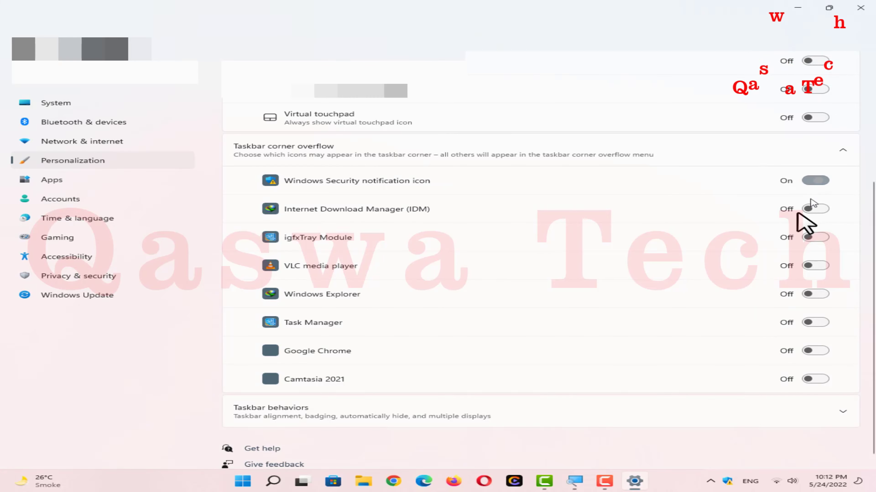
{"action": "left_click", "coordinate": [820, 210]}
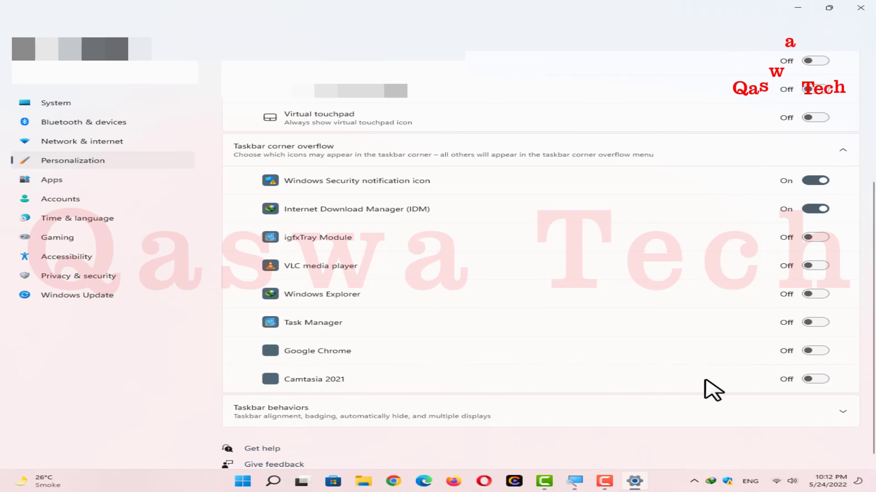
{"action": "left_click", "coordinate": [822, 237]}
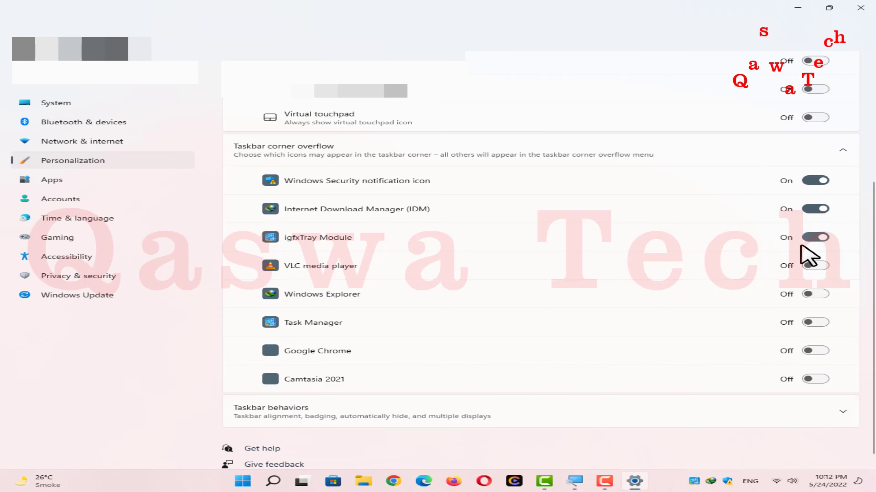
{"action": "left_click", "coordinate": [815, 210]}
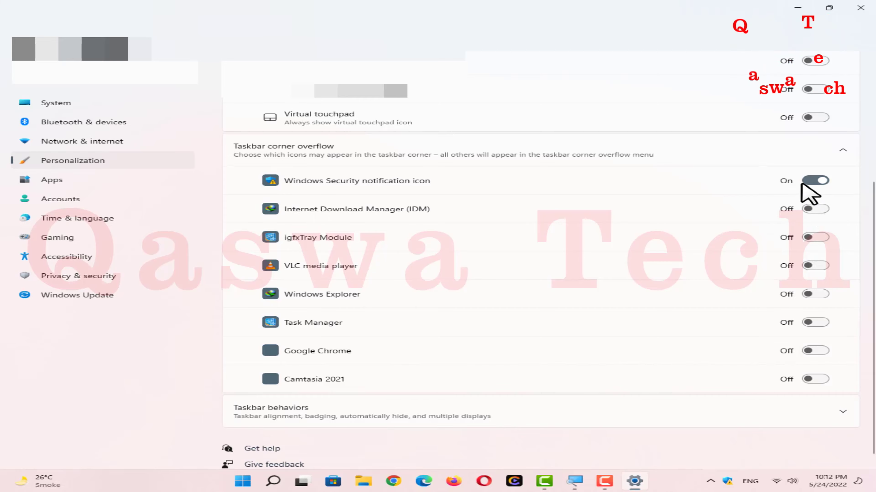
{"action": "left_click", "coordinate": [814, 181]}
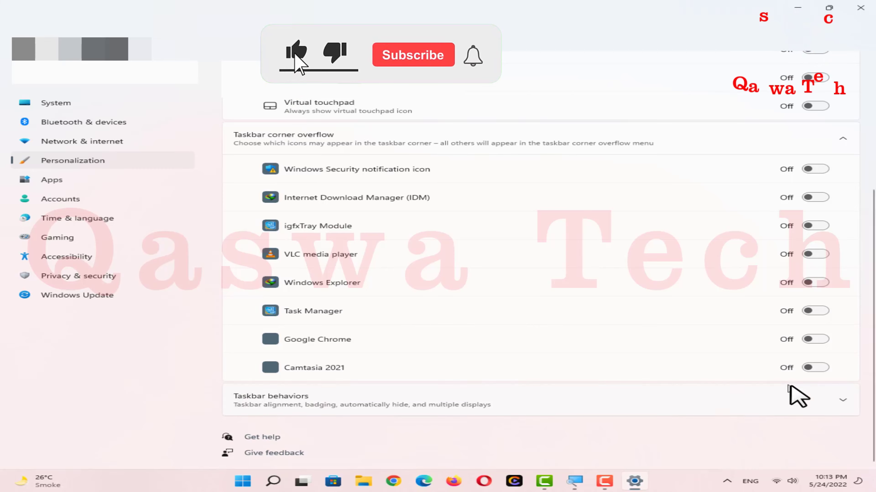
- Expand the Taskbar behaviors settings and set the taskbar alignment to Left
{"action": "left_click", "coordinate": [834, 402]}
{"action": "scroll", "coordinate": [417, 345], "scroll_direction": "down", "scroll_amount": 5}
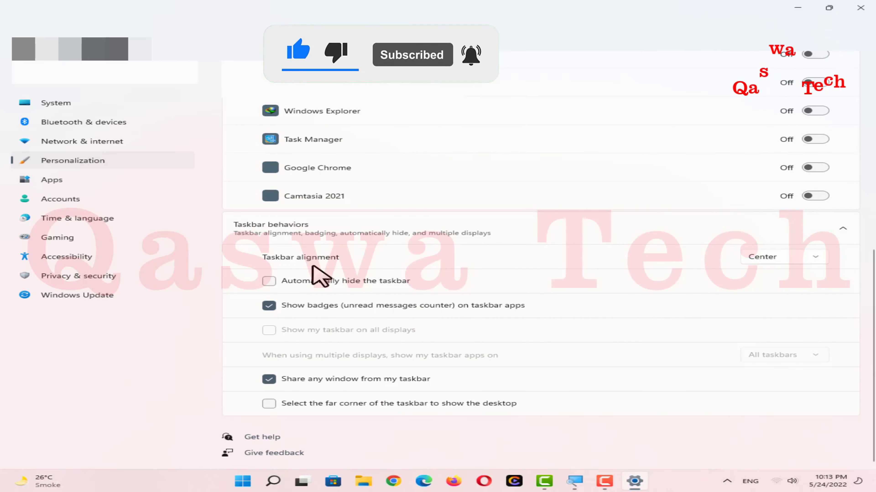
{"action": "left_click", "coordinate": [809, 257]}
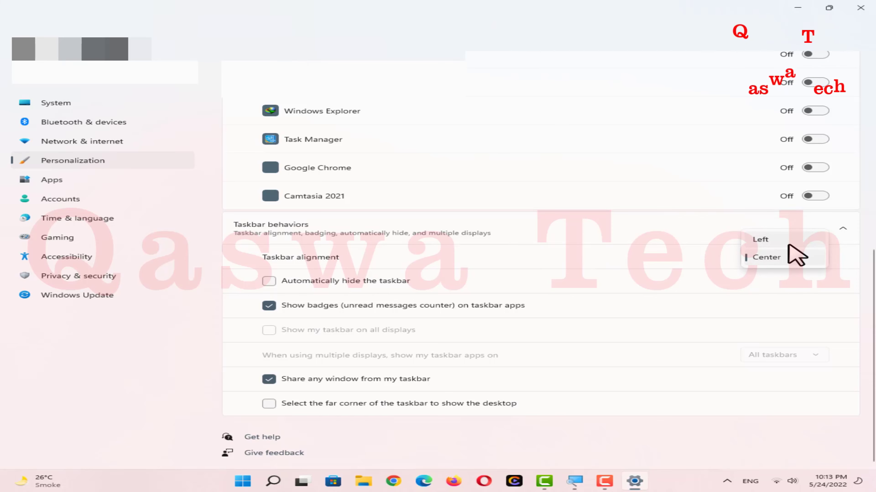
{"action": "left_click", "coordinate": [786, 242]}
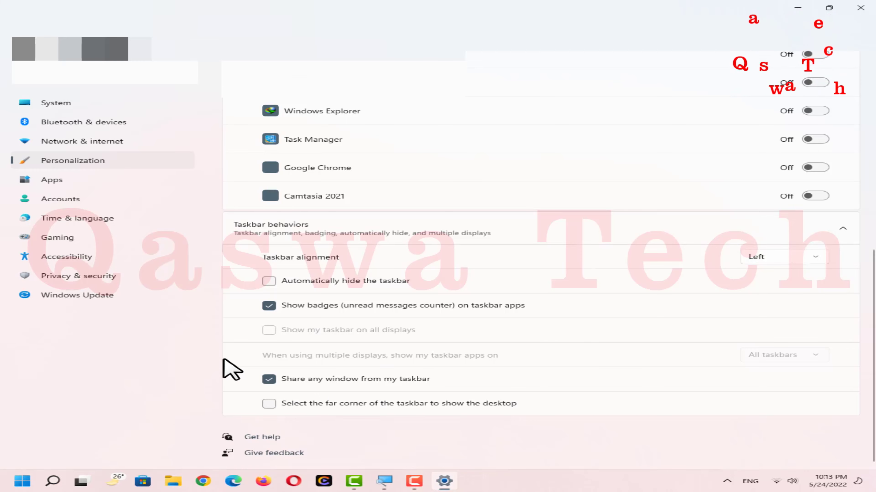
- Preview the widgets board from the left-aligned taskbar and toggle the Widgets taskbar item
{"action": "mouse_move", "coordinate": [122, 482]}
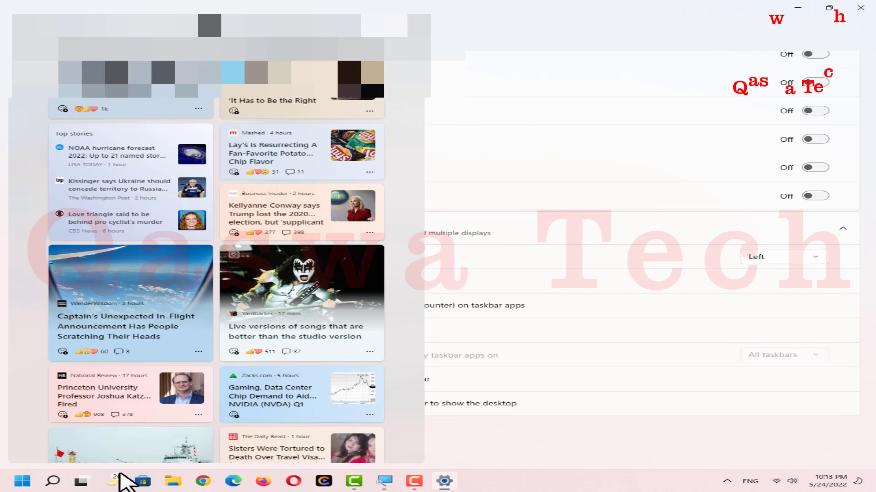
{"action": "scroll", "coordinate": [612, 142], "scroll_direction": "up", "scroll_amount": 5}
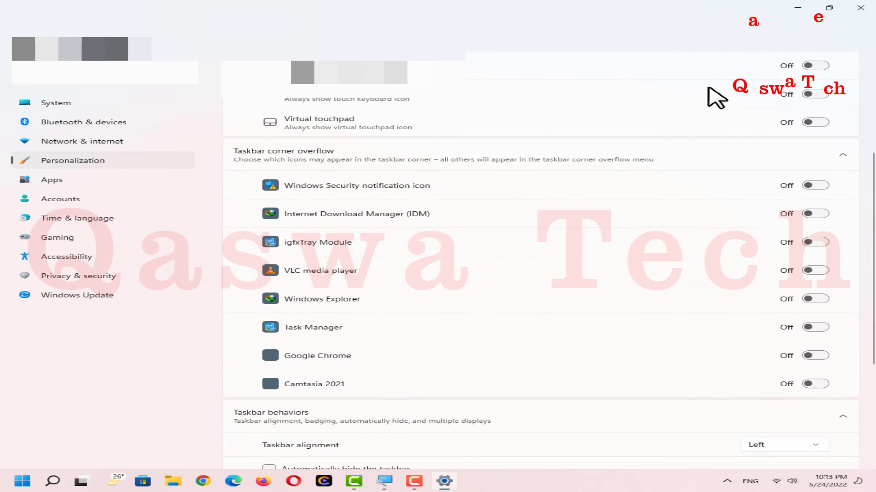
{"action": "scroll", "coordinate": [713, 88], "scroll_direction": "up", "scroll_amount": 4}
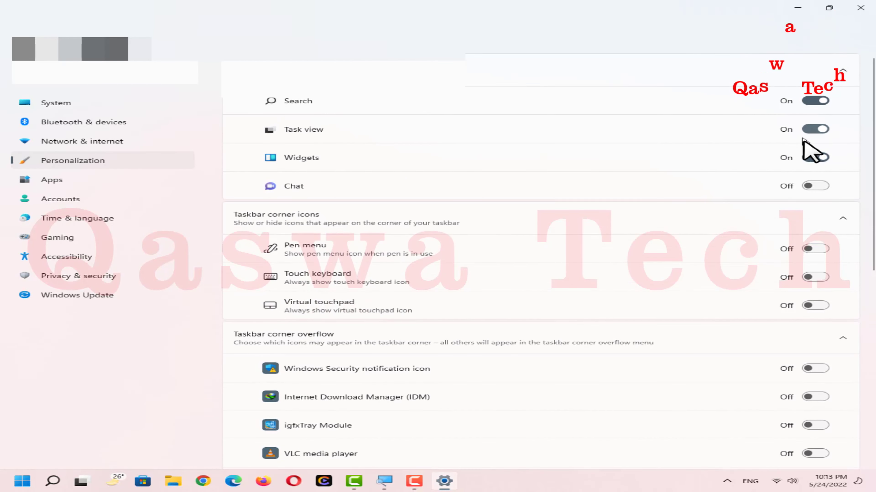
{"action": "left_click", "coordinate": [811, 158]}
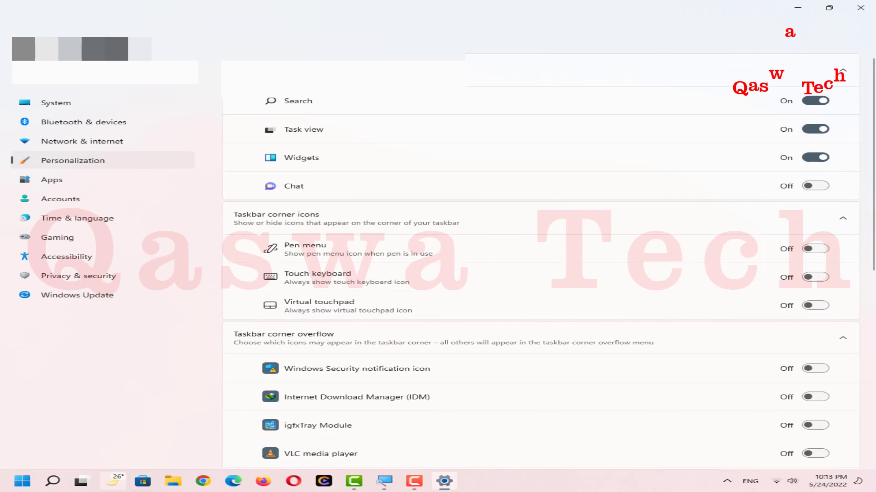
- Set the taskbar alignment back to Center in the Taskbar behaviors settings
{"action": "scroll", "coordinate": [455, 215], "scroll_direction": "down", "scroll_amount": 5}
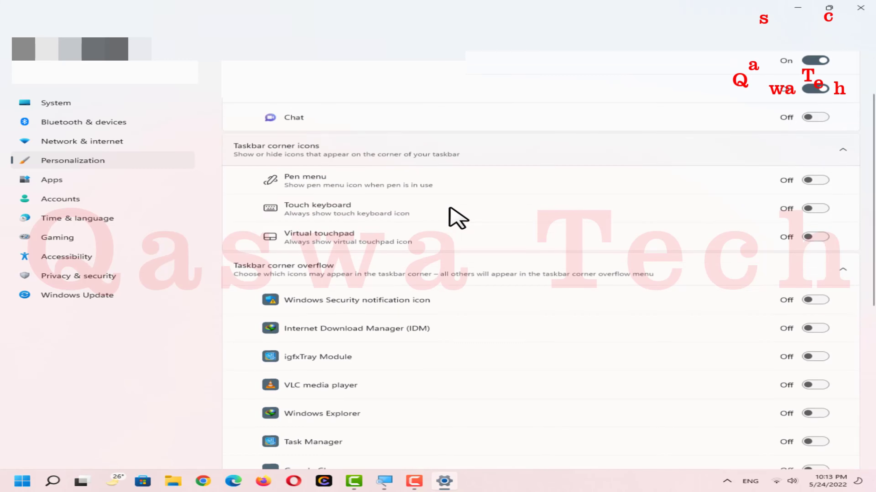
{"action": "scroll", "coordinate": [449, 208], "scroll_direction": "down", "scroll_amount": 3}
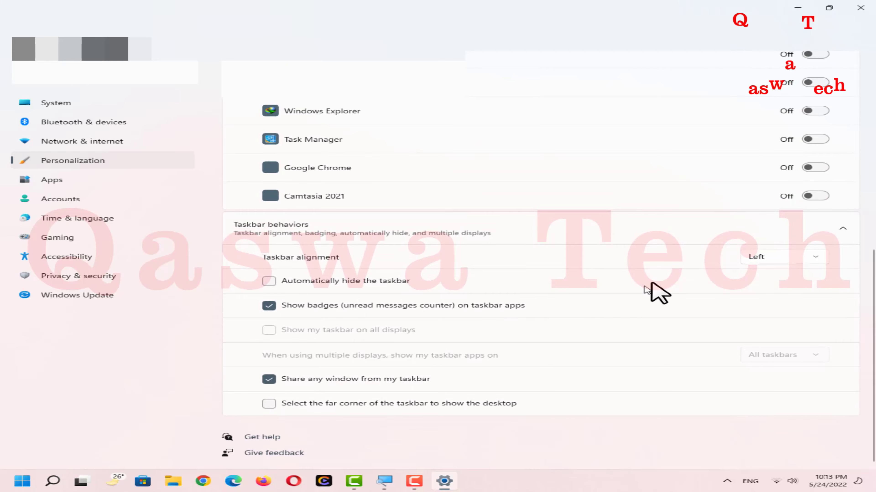
{"action": "left_click", "coordinate": [757, 261]}
{"action": "left_click", "coordinate": [766, 281]}
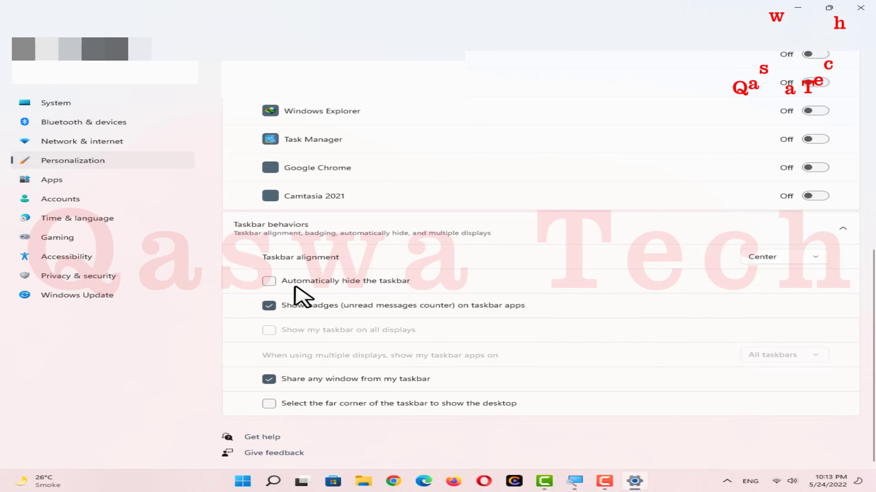
- Turn on automatic hiding of the taskbar and reveal the hidden taskbar from the desktop
{"action": "left_click", "coordinate": [269, 280]}
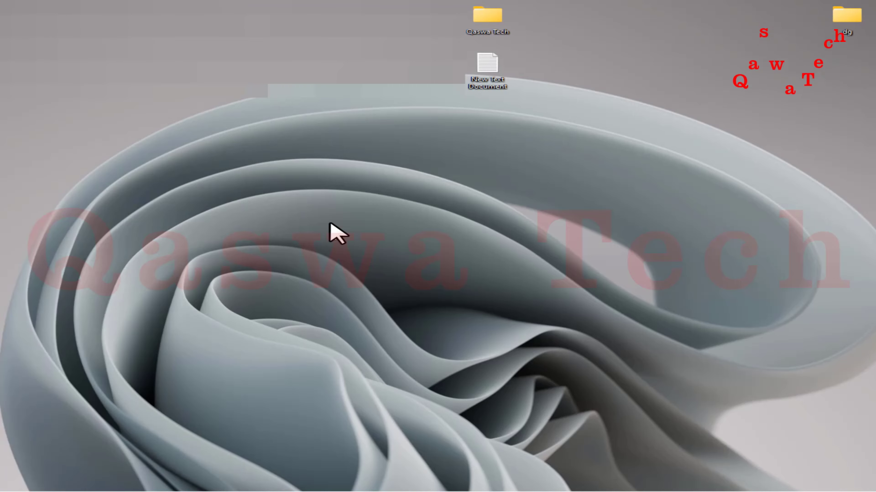
{"action": "mouse_move", "coordinate": [450, 479]}
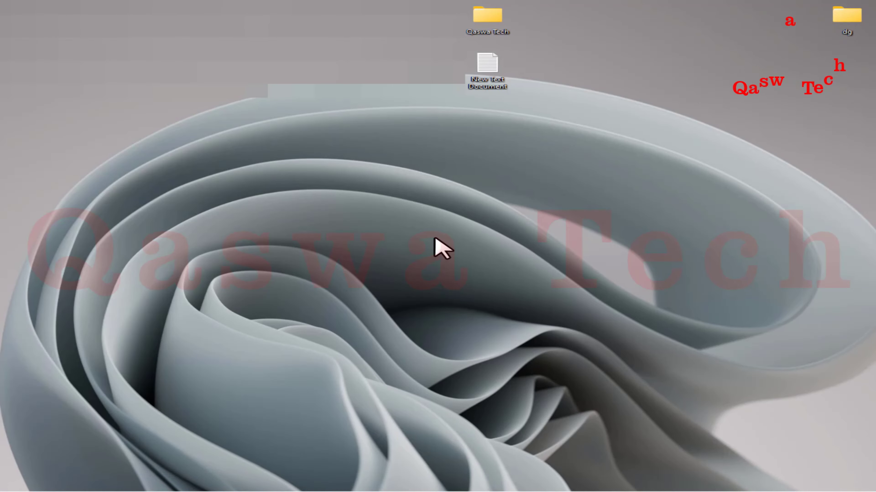
{"action": "mouse_move", "coordinate": [419, 477]}
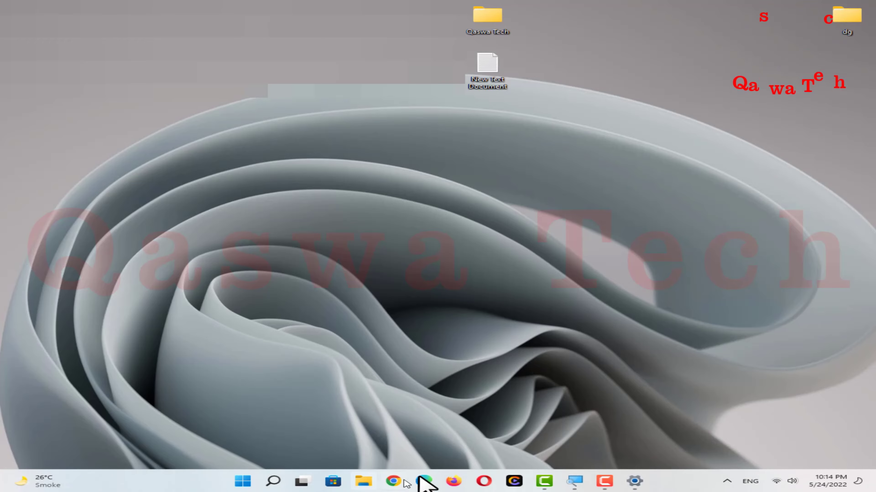
- Return to the Taskbar settings, turn off automatic hiding of the taskbar, and close Settings
{"action": "left_click", "coordinate": [634, 481]}
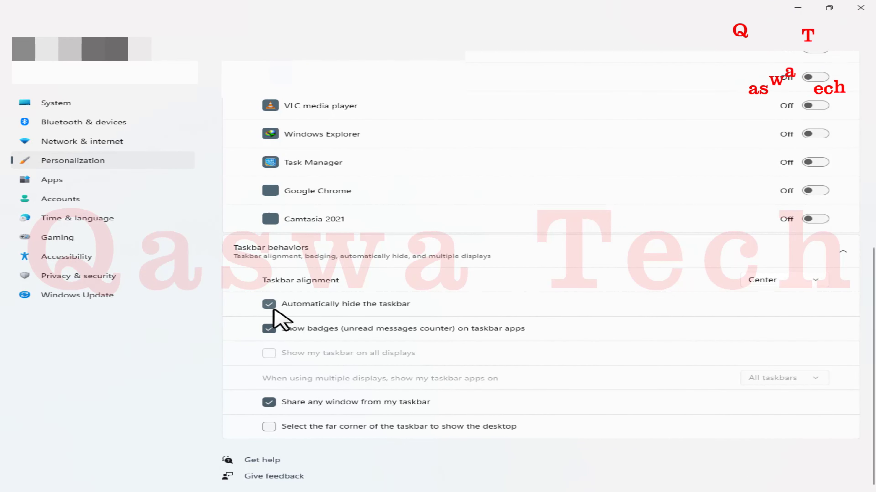
{"action": "left_click", "coordinate": [273, 310]}
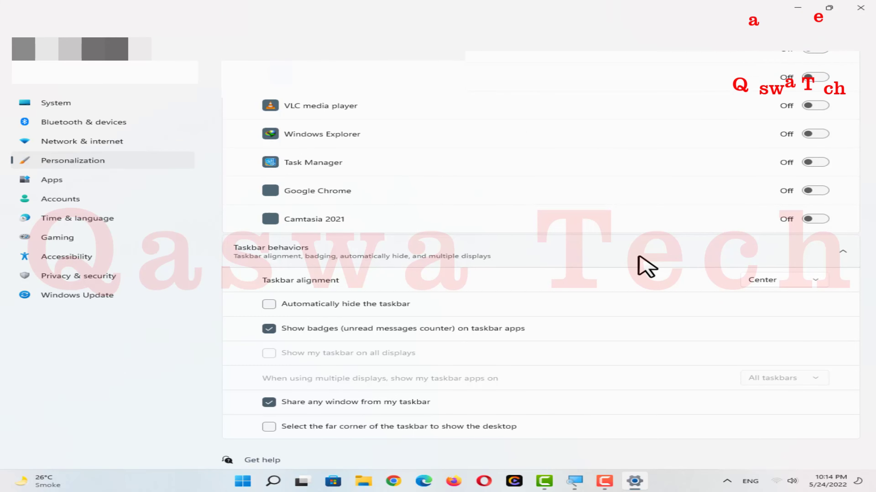
{"action": "left_click", "coordinate": [870, 9]}
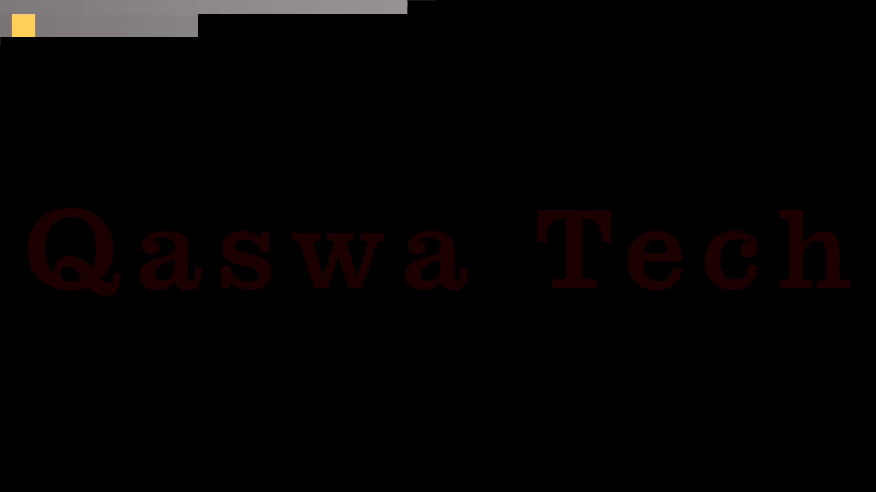